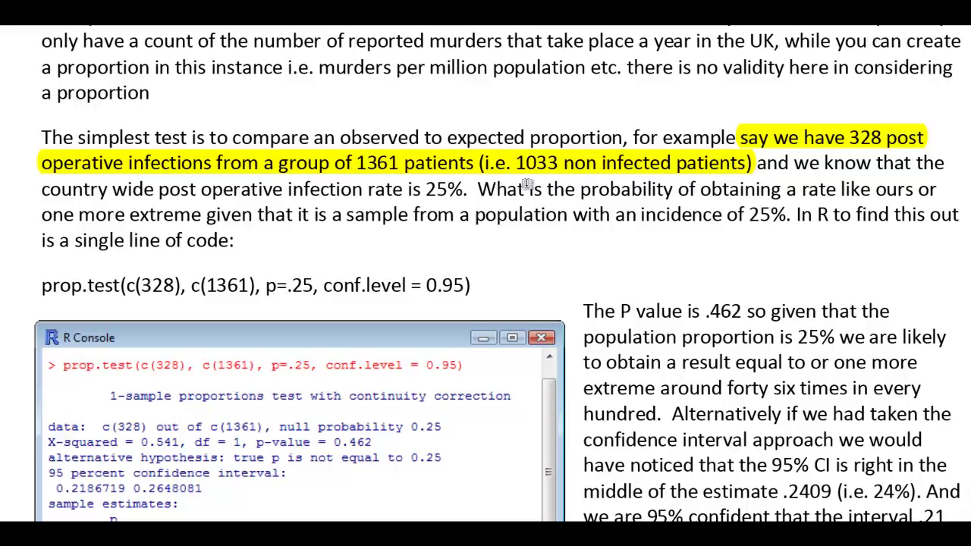
Bring up the PASW Data Editor holding the group/count data with counts 328 and 1033.
{"action": "left_click", "coordinate": [759, 166]}
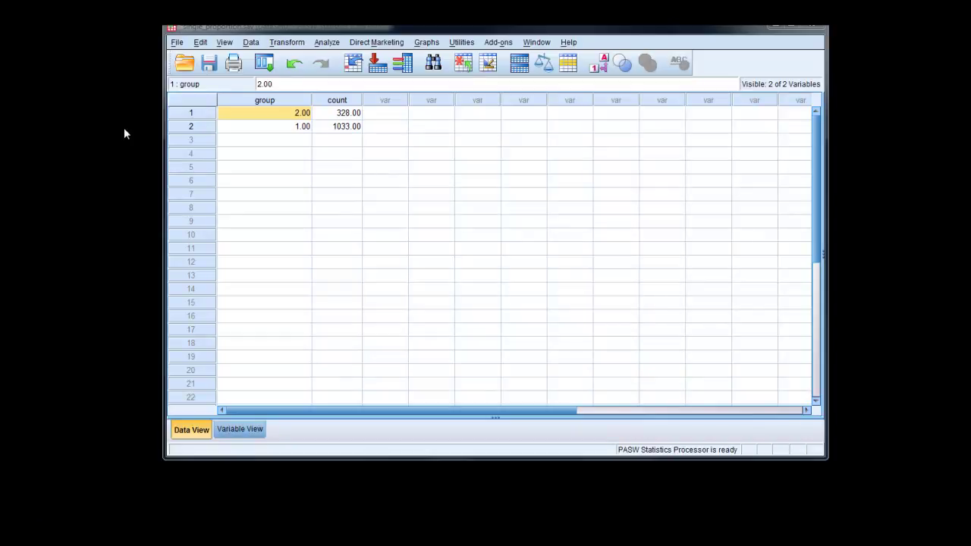
{"action": "left_click", "coordinate": [249, 429]}
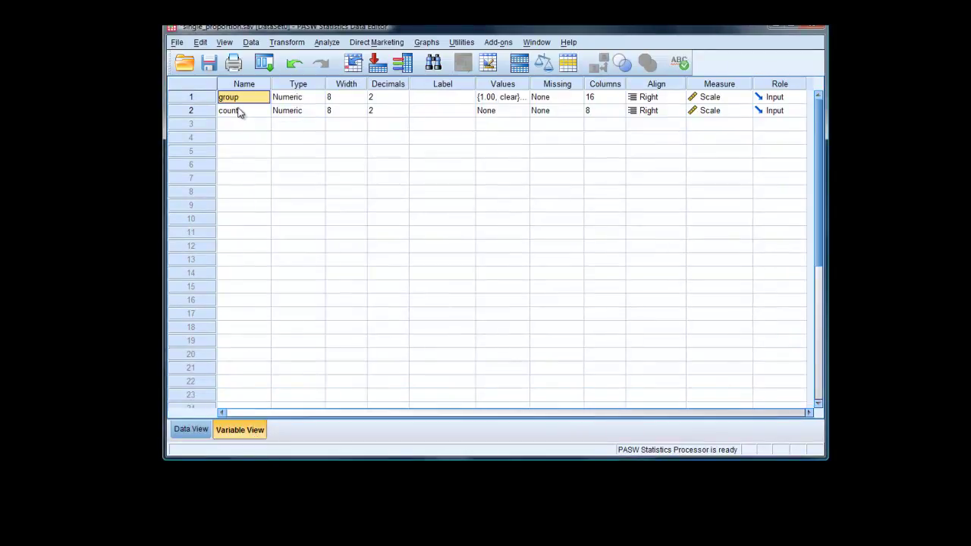
{"action": "left_click", "coordinate": [521, 101]}
{"action": "left_click", "coordinate": [522, 97]}
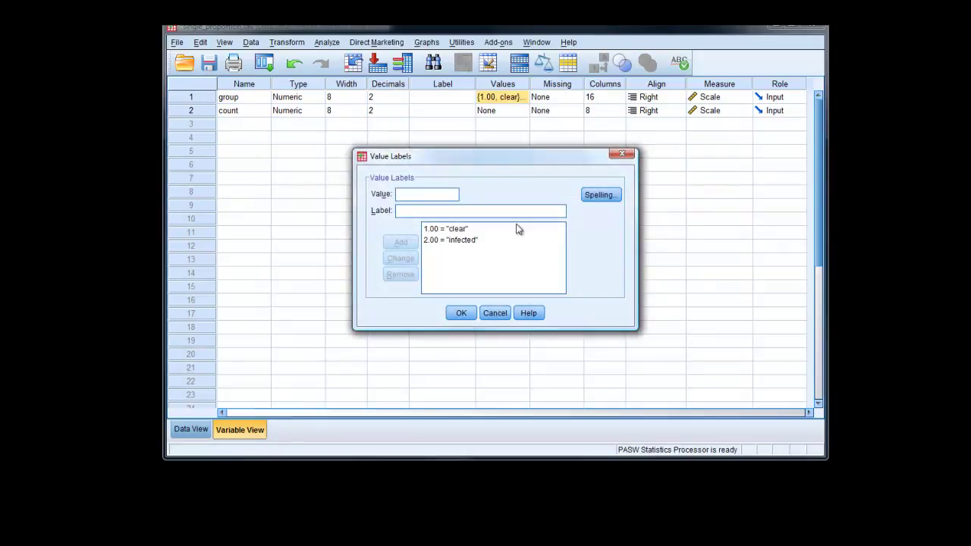
{"action": "left_click", "coordinate": [432, 231]}
{"action": "left_click", "coordinate": [505, 238]}
{"action": "left_click", "coordinate": [478, 241]}
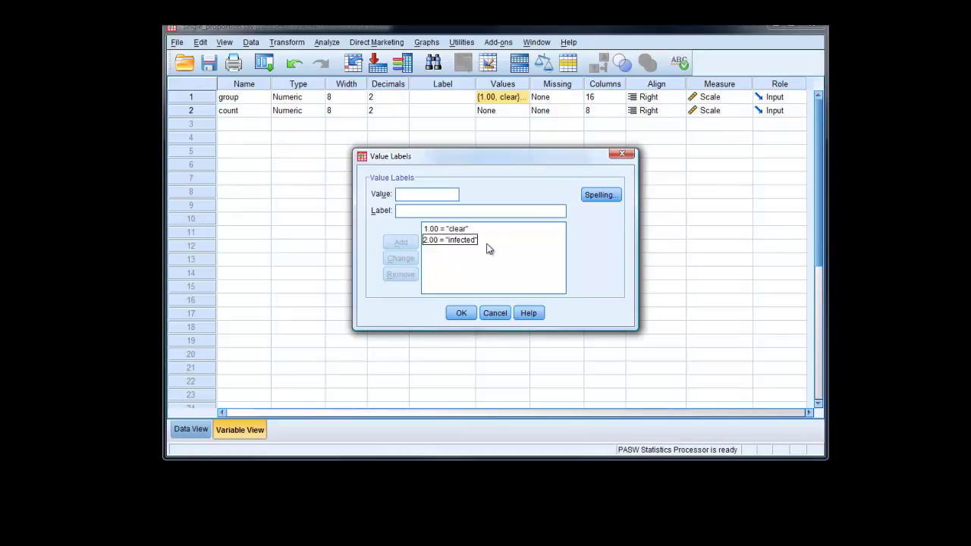
{"action": "left_click", "coordinate": [493, 314]}
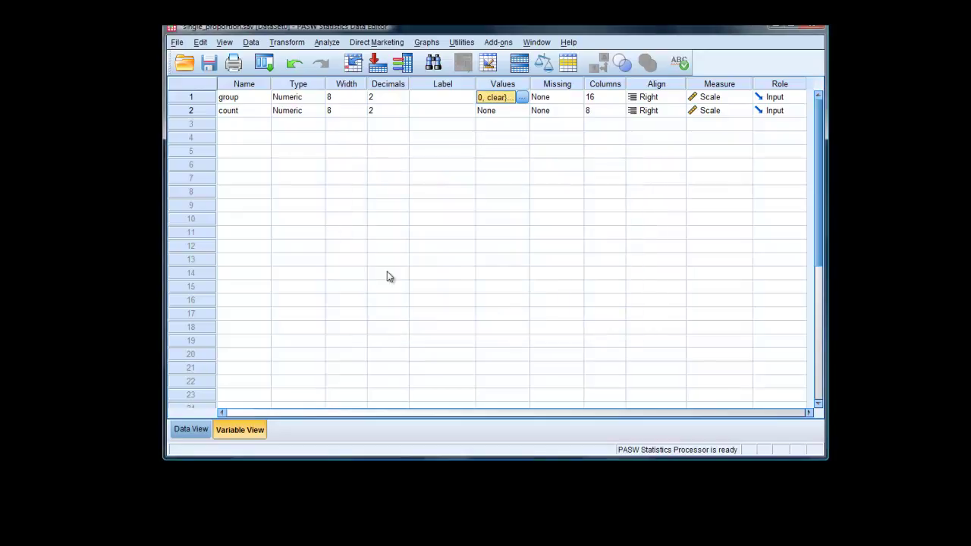
{"action": "left_click", "coordinate": [237, 112]}
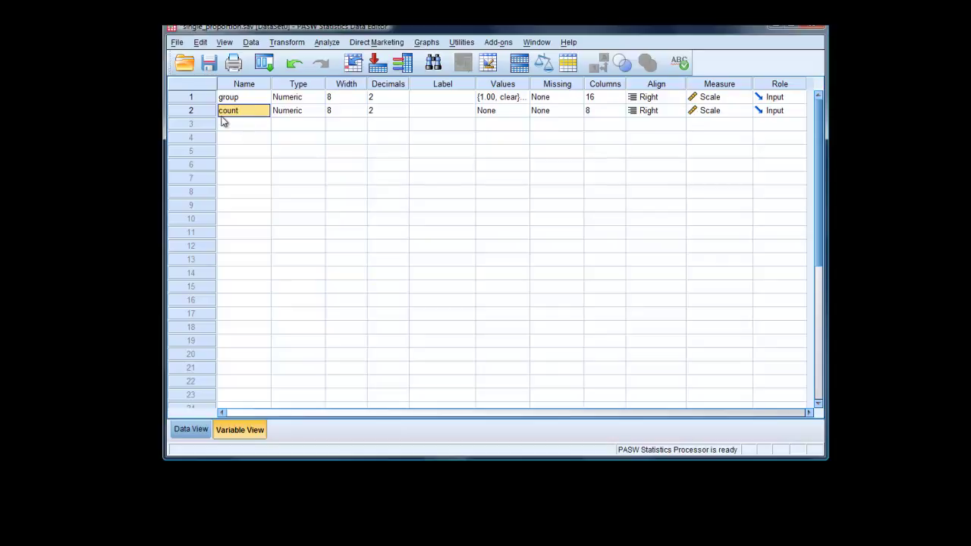
{"action": "left_click", "coordinate": [191, 430]}
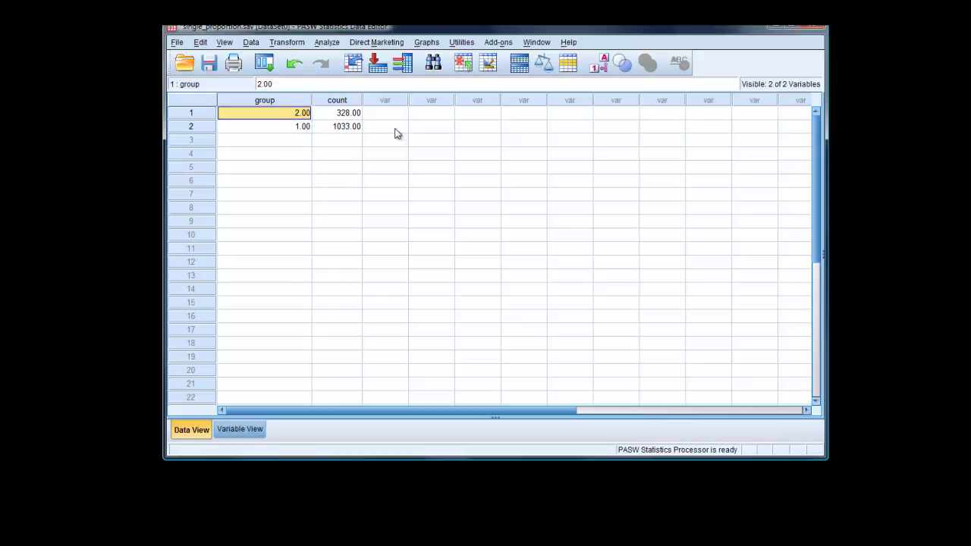
Turn on value labels so group reads infected (328) and clear (1033) instead of 2.00 and 1.00.
{"action": "left_click", "coordinate": [599, 66]}
Weight cases by count as the frequency variable, then close the Output Viewer.
{"action": "left_click", "coordinate": [252, 44]}
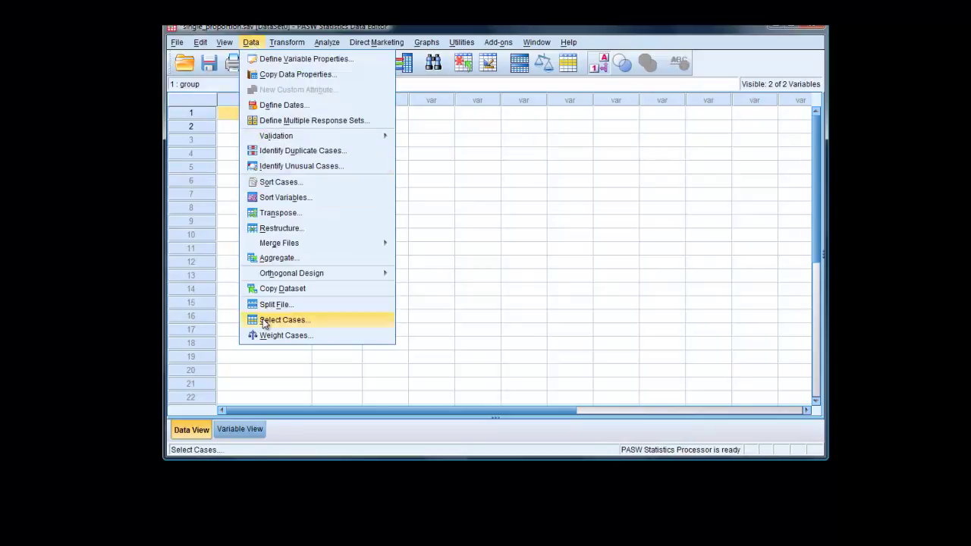
{"action": "left_click", "coordinate": [282, 335]}
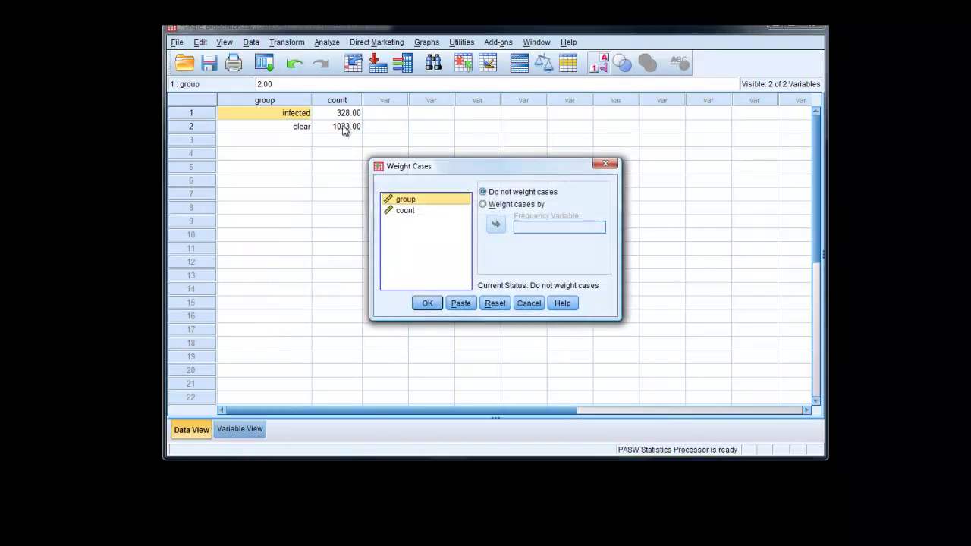
{"action": "left_click", "coordinate": [406, 210]}
{"action": "left_click", "coordinate": [489, 204]}
{"action": "left_click", "coordinate": [496, 226]}
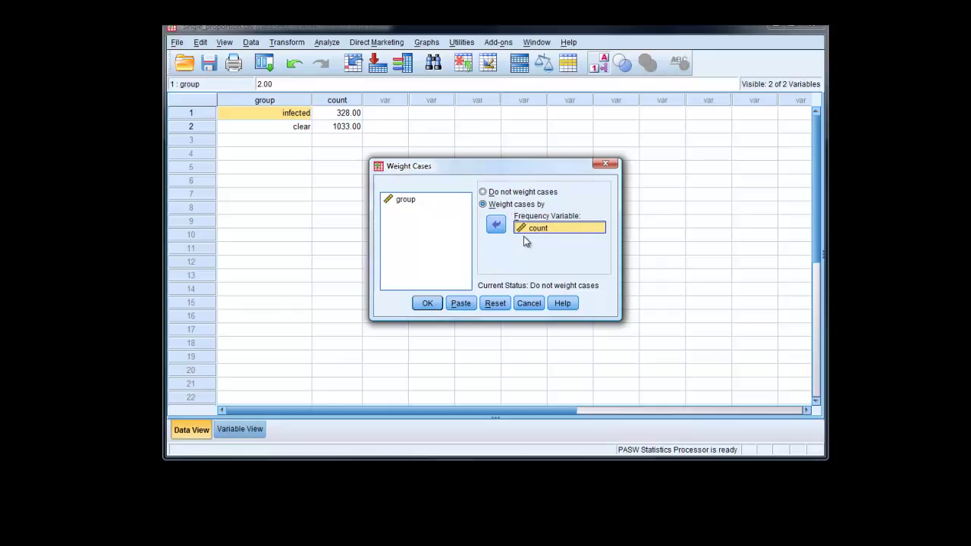
{"action": "left_click", "coordinate": [427, 303]}
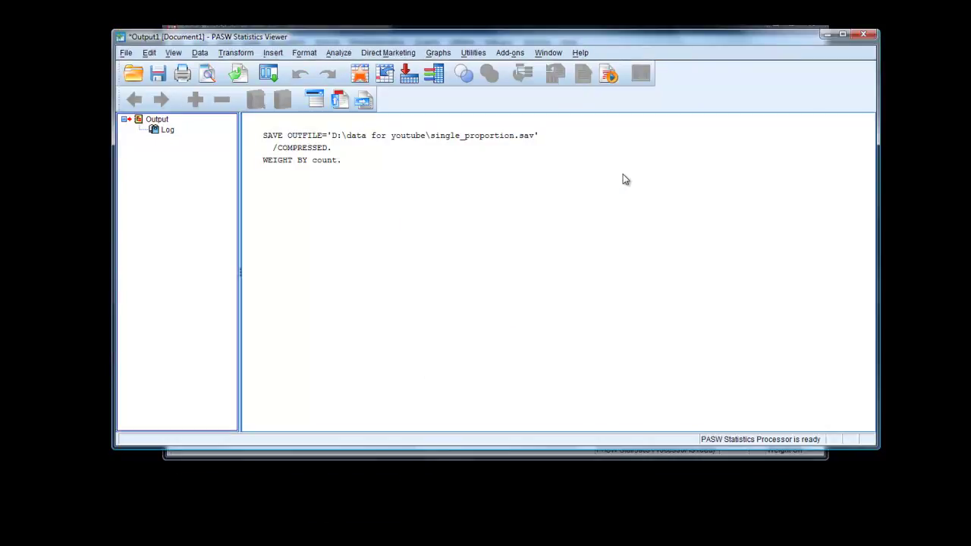
{"action": "left_click", "coordinate": [864, 36]}
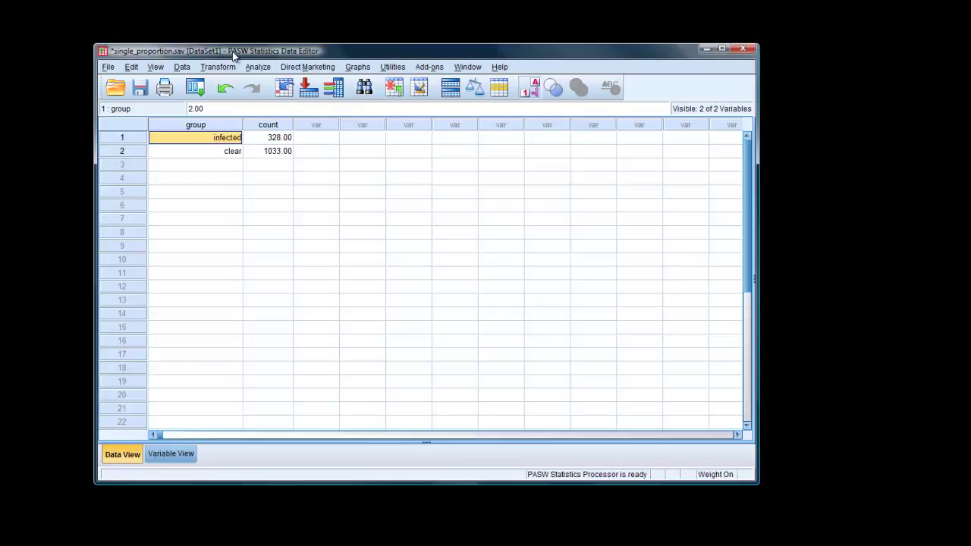
Open the legacy Binomial Test with group as test variable and test proportion 0.25.
{"action": "left_click", "coordinate": [257, 68]}
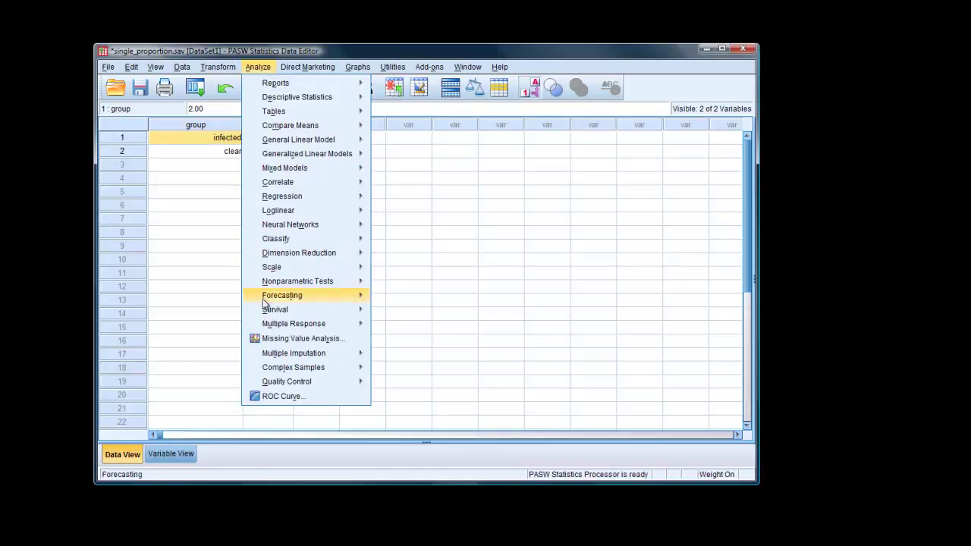
{"action": "mouse_move", "coordinate": [267, 301]}
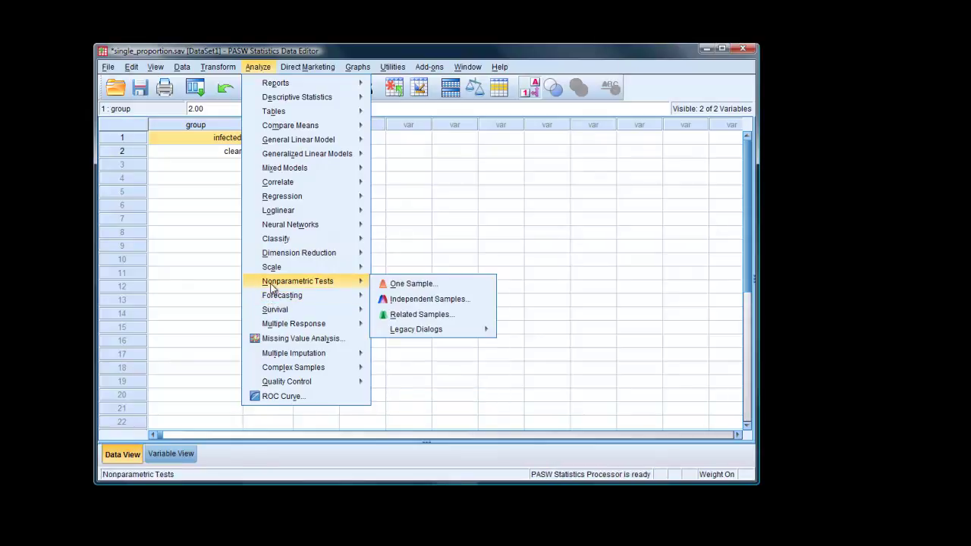
{"action": "mouse_move", "coordinate": [422, 334]}
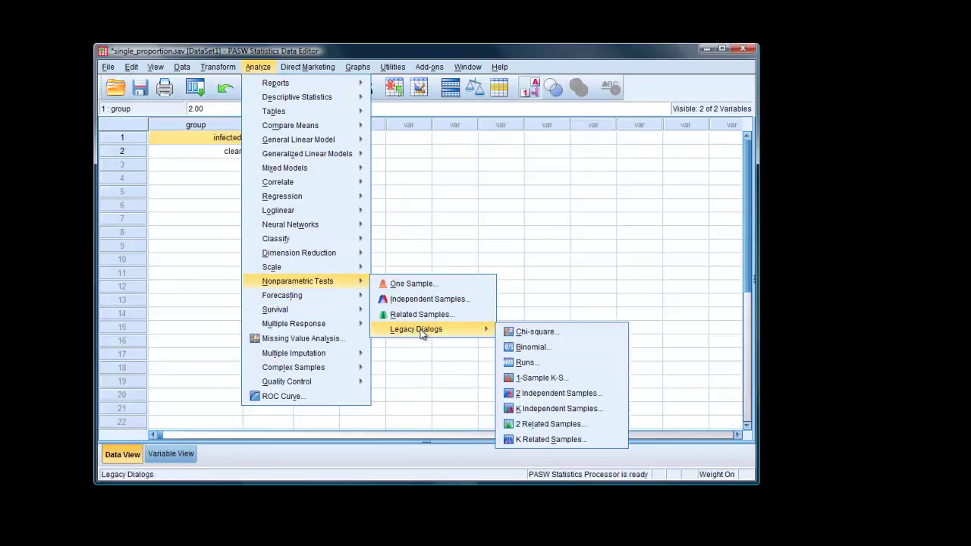
{"action": "left_click", "coordinate": [533, 349]}
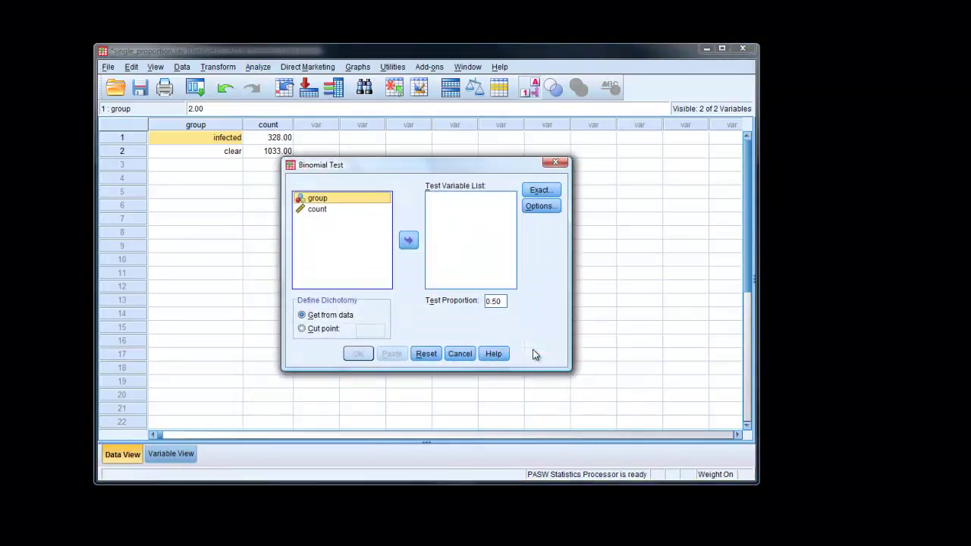
{"action": "left_click", "coordinate": [408, 241]}
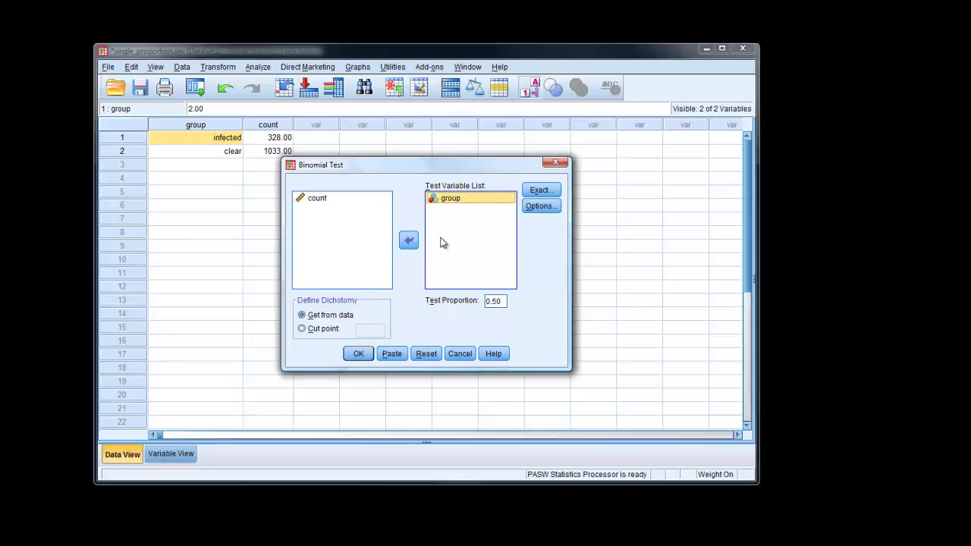
{"action": "left_click", "coordinate": [501, 301]}
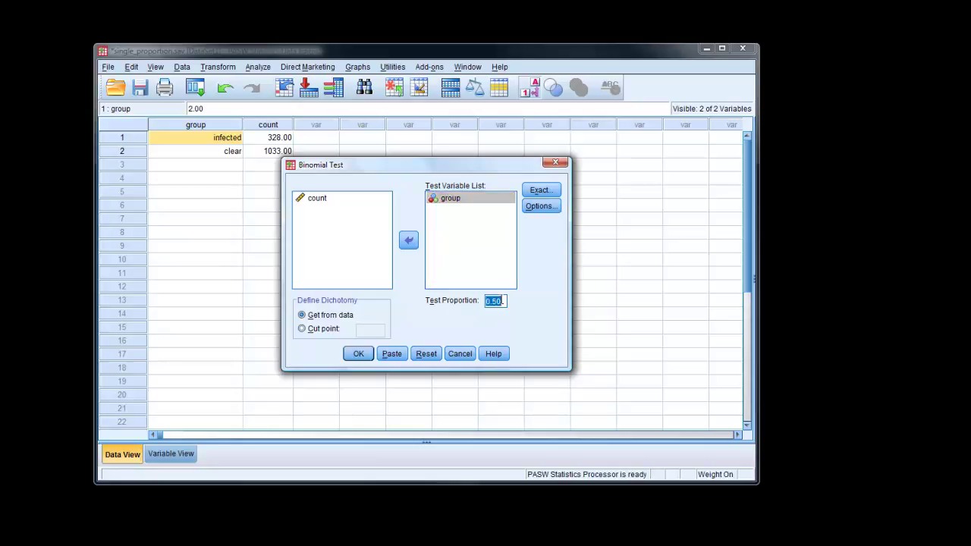
{"action": "left_click", "coordinate": [501, 300]}
{"action": "key", "text": "BackSpace"}
{"action": "key", "text": "BackSpace"}
{"action": "type", "text": "25"}
Choose the Exact method in the binomial test's Exact Tests options.
{"action": "left_click", "coordinate": [540, 193]}
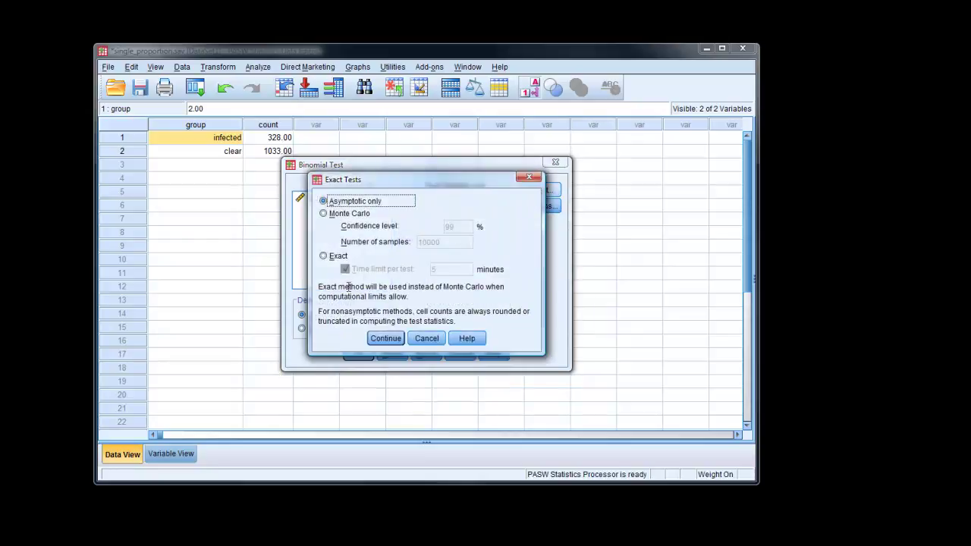
{"action": "left_click", "coordinate": [323, 257]}
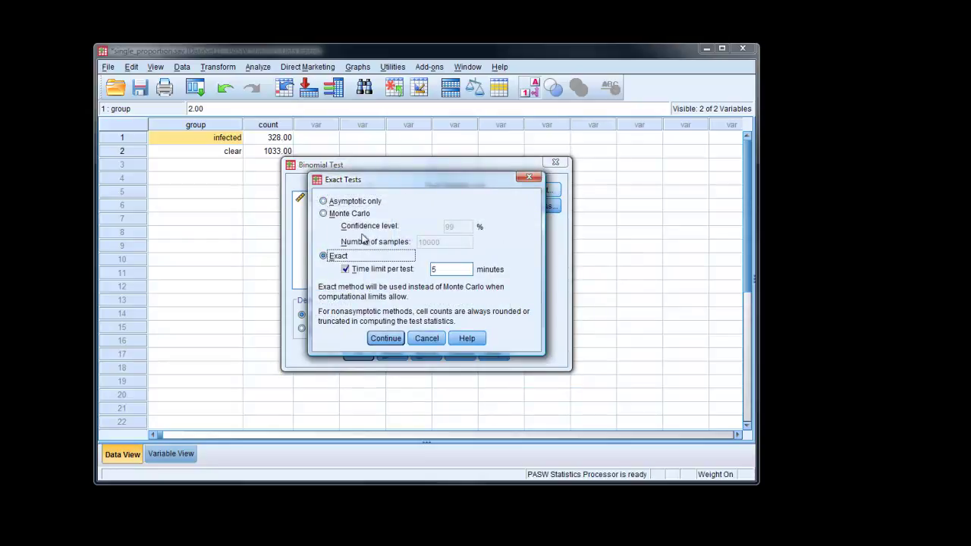
{"action": "left_click", "coordinate": [389, 341]}
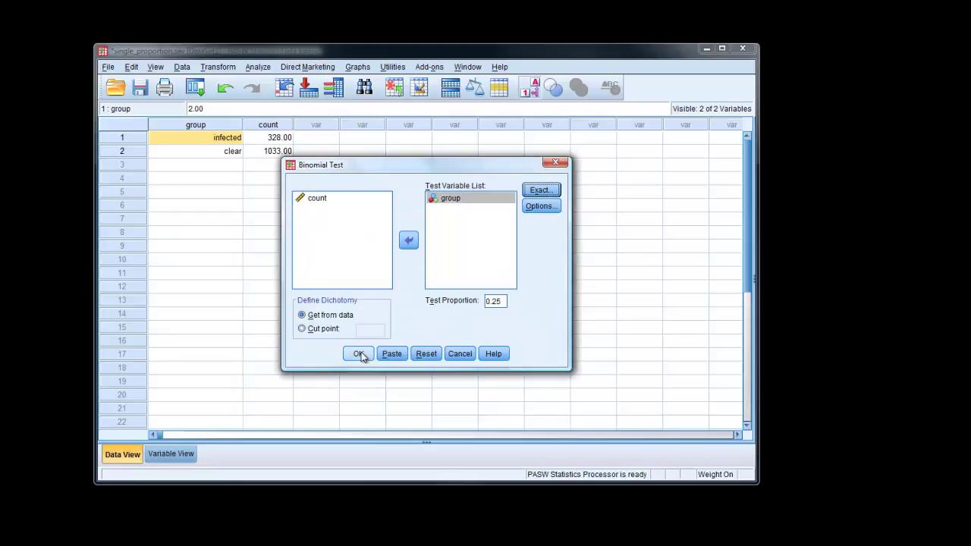
Run the binomial test (observed .24, exact one-tailed Sig. .232) and minimize the output.
{"action": "left_click", "coordinate": [360, 354]}
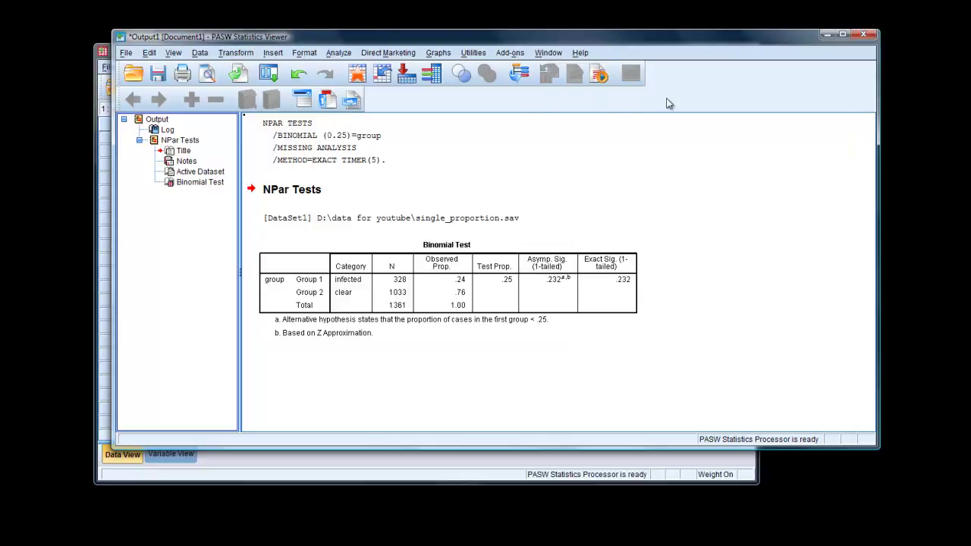
{"action": "left_click", "coordinate": [825, 35]}
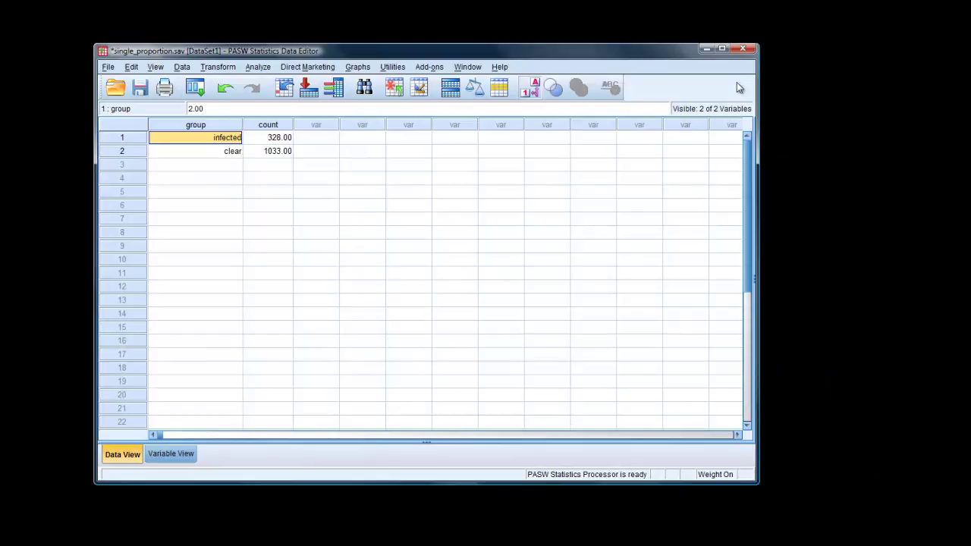
Start One-Sample Nonparametric Tests with the objective of comparing observed data to hypothesized.
{"action": "left_click", "coordinate": [262, 71]}
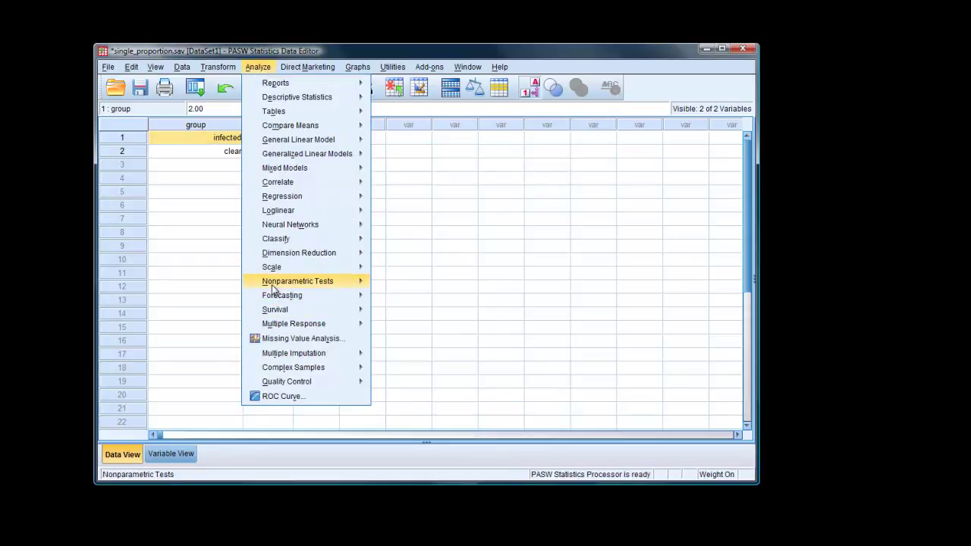
{"action": "mouse_move", "coordinate": [305, 289]}
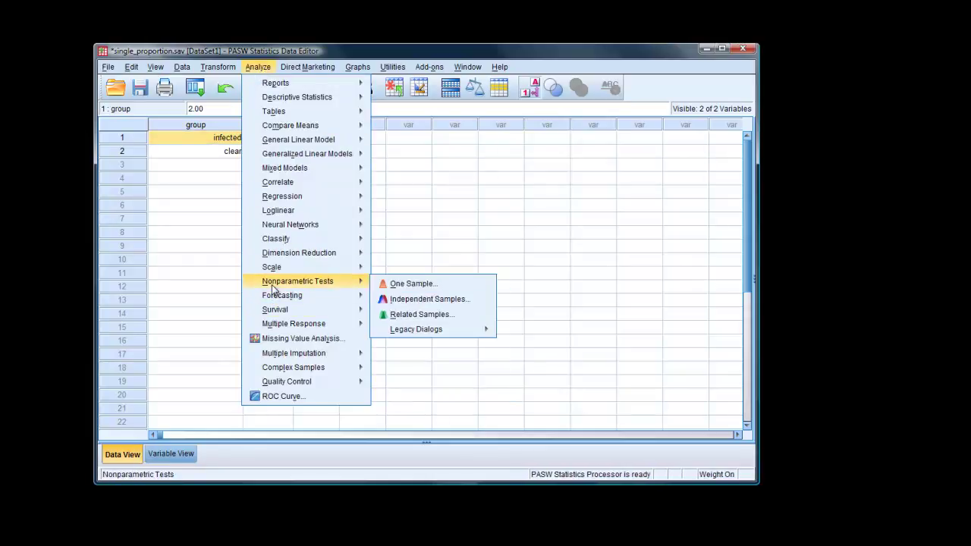
{"action": "left_click", "coordinate": [389, 284]}
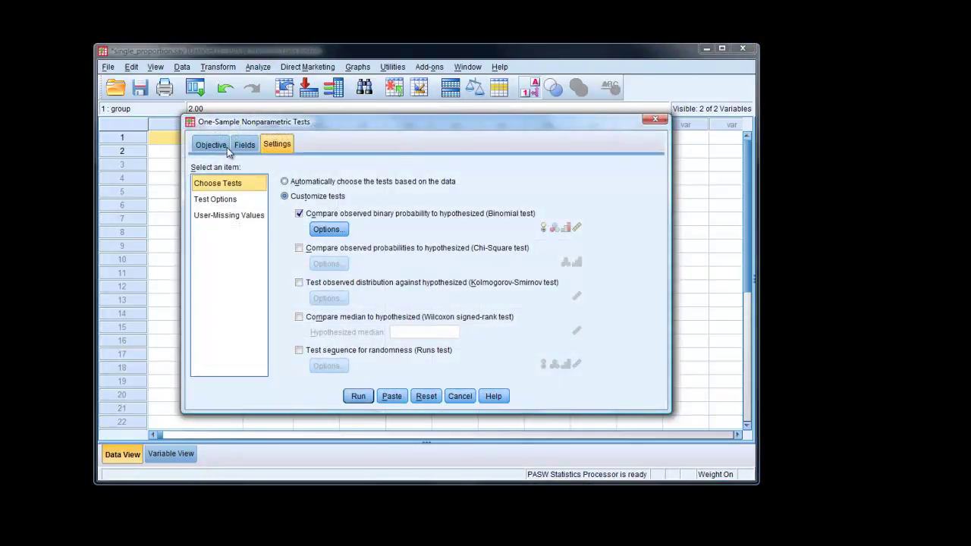
{"action": "left_click", "coordinate": [216, 147]}
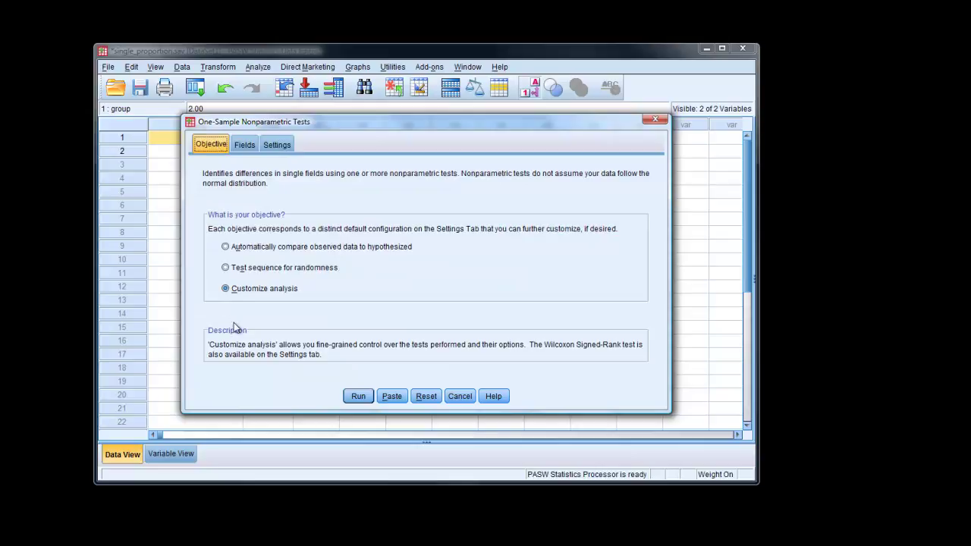
{"action": "left_click", "coordinate": [225, 246]}
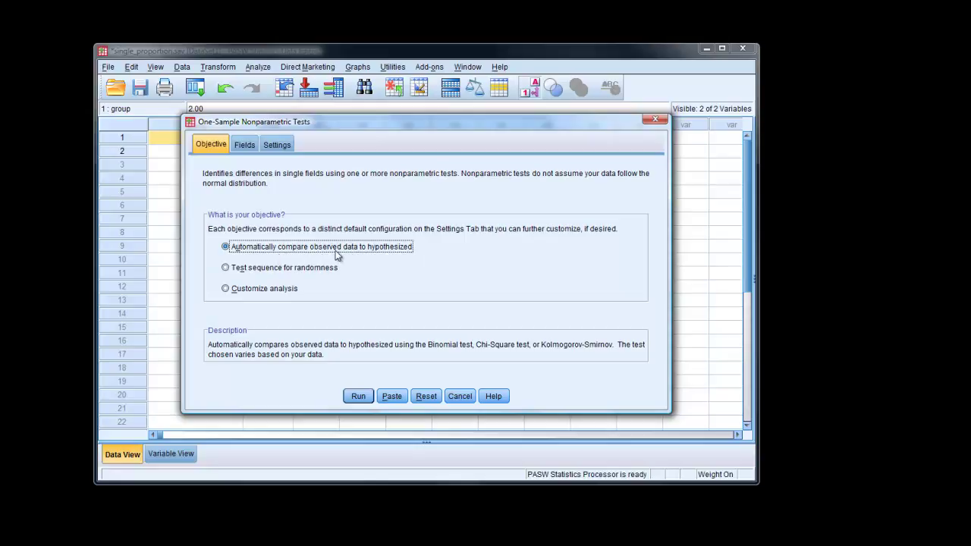
Customize to a binomial test with proportion 0.25 and Clopper-Pearson interval, and run it.
{"action": "left_click", "coordinate": [275, 146]}
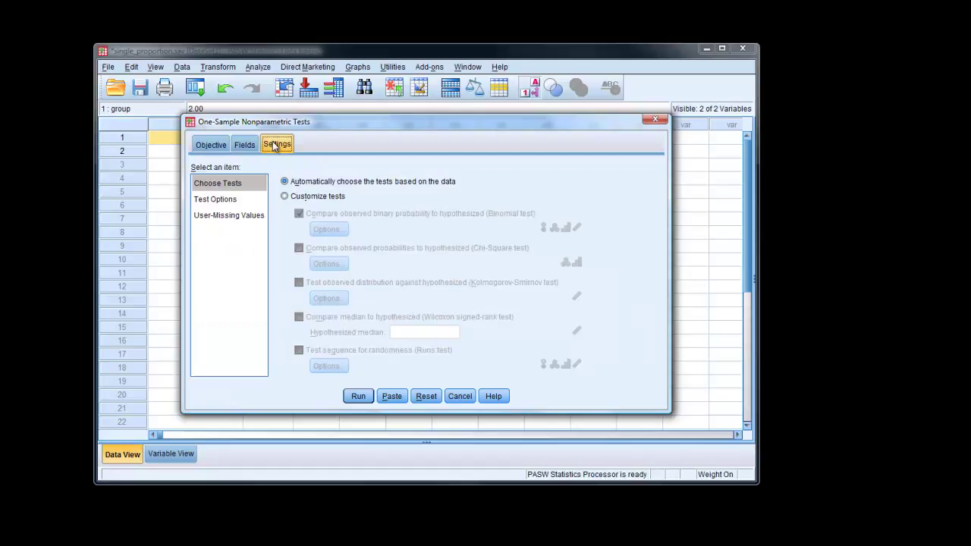
{"action": "left_click", "coordinate": [285, 196]}
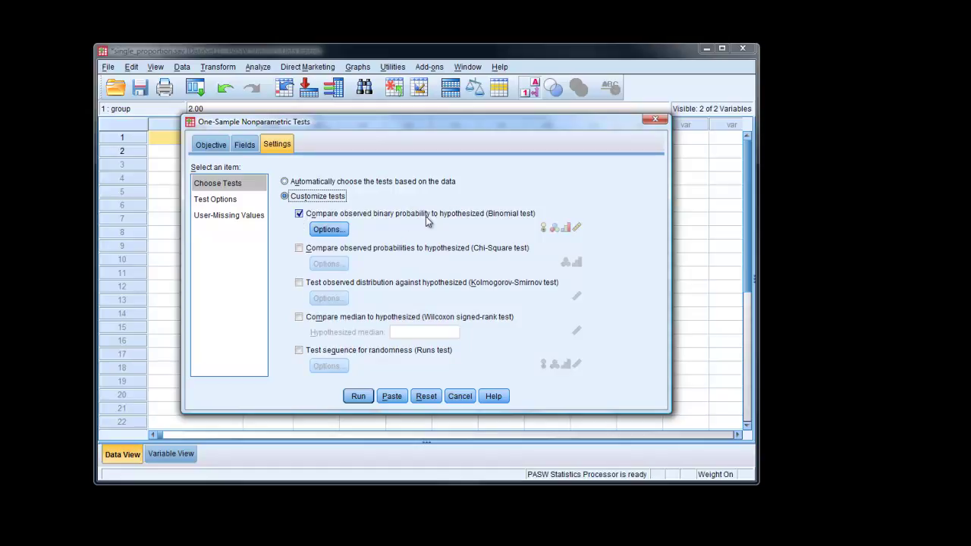
{"action": "left_click", "coordinate": [325, 230]}
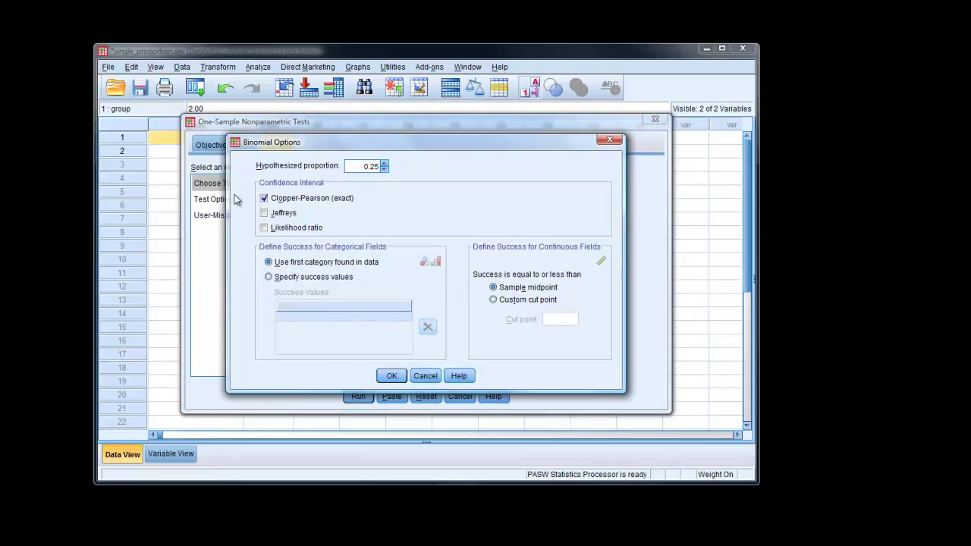
{"action": "left_click", "coordinate": [396, 376]}
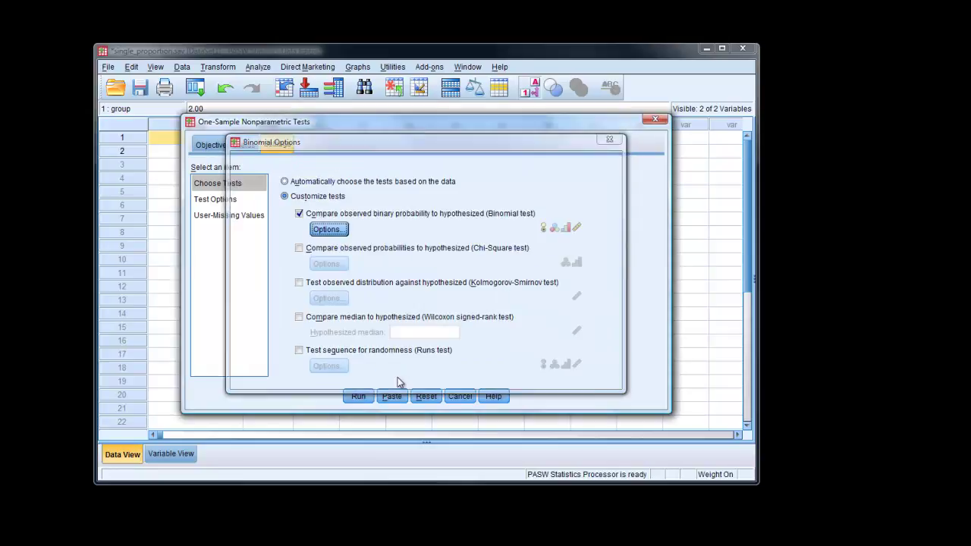
{"action": "left_click", "coordinate": [361, 398]}
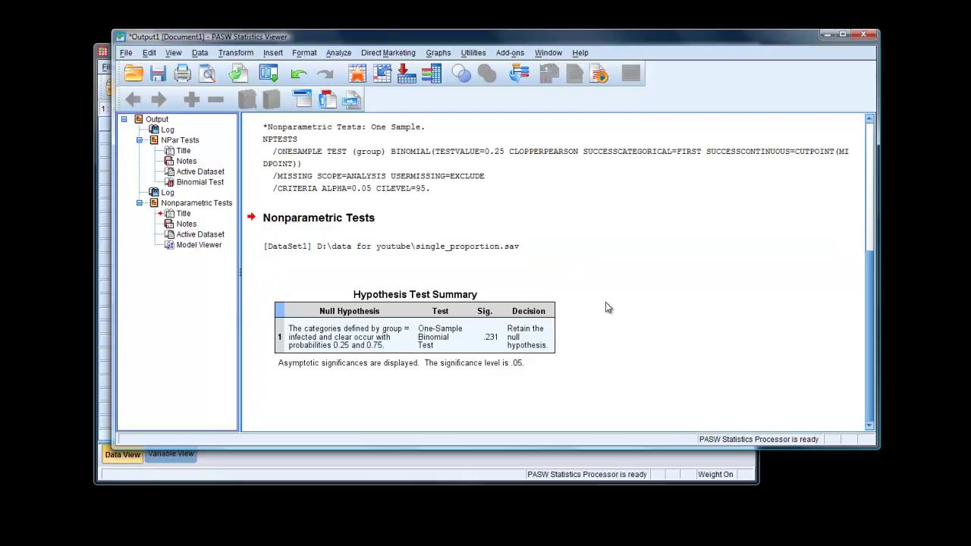
Return to the data editor's Variable View, where group is Nominal and count is Scale.
{"action": "left_click", "coordinate": [359, 74]}
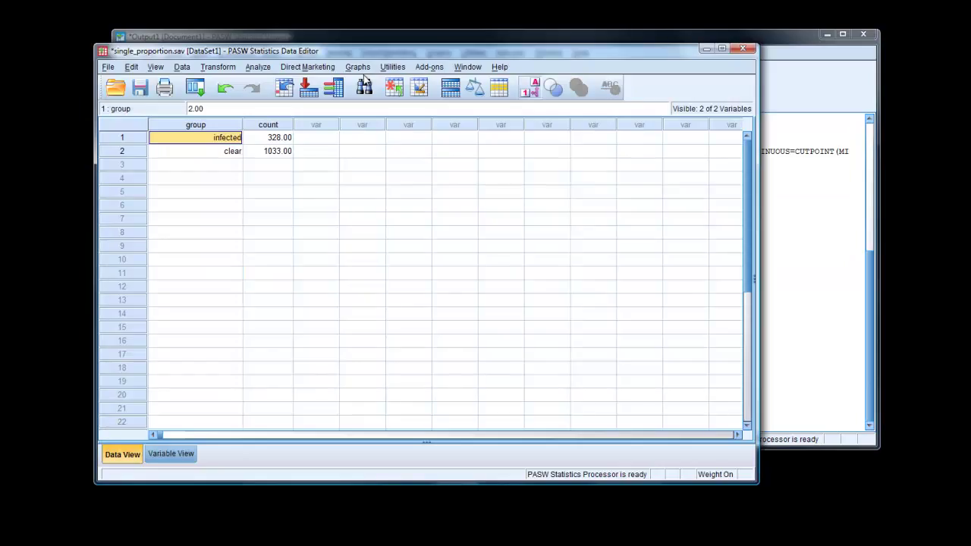
{"action": "left_click", "coordinate": [173, 453]}
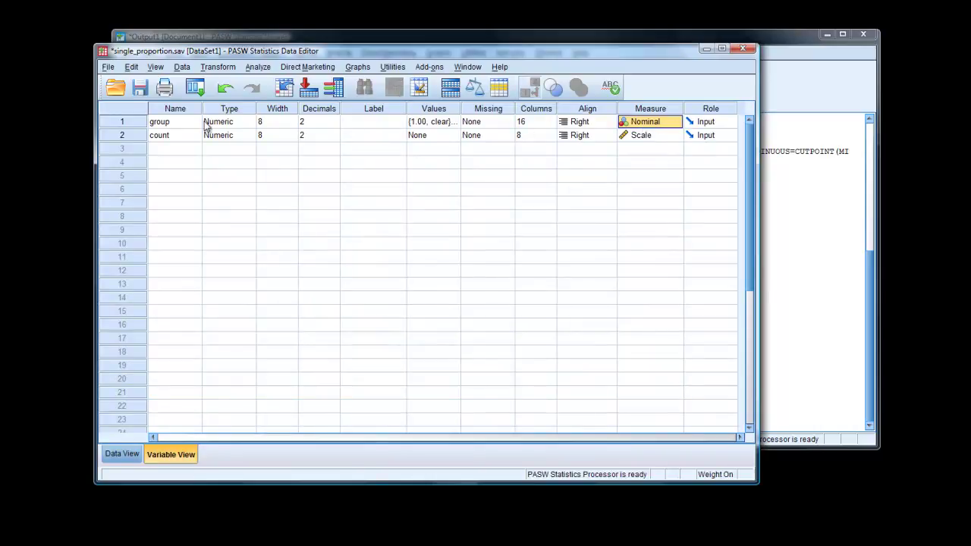
Set group's measure to Scale and rerun the recalled One-Sample Nonparametric Tests, giving Sig. .000.
{"action": "left_click", "coordinate": [663, 124]}
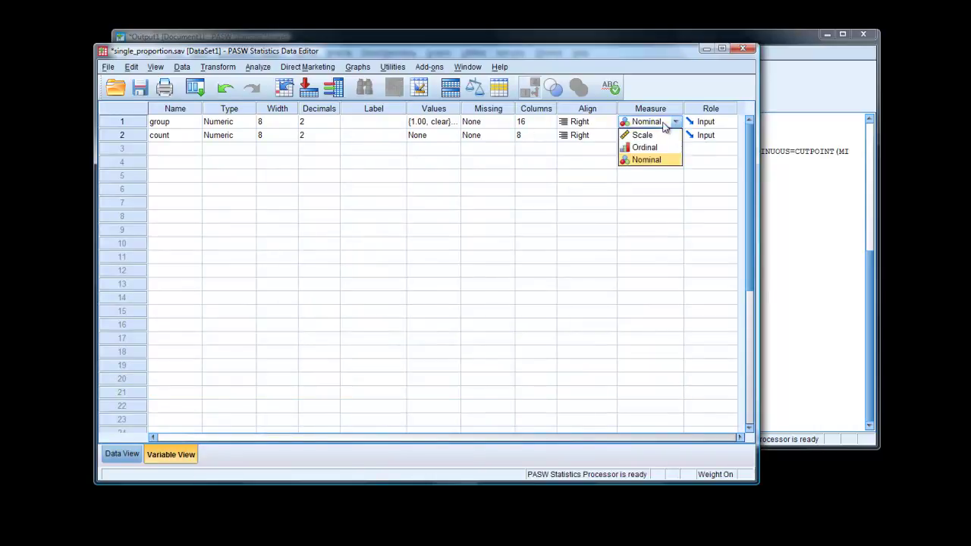
{"action": "left_click", "coordinate": [646, 135]}
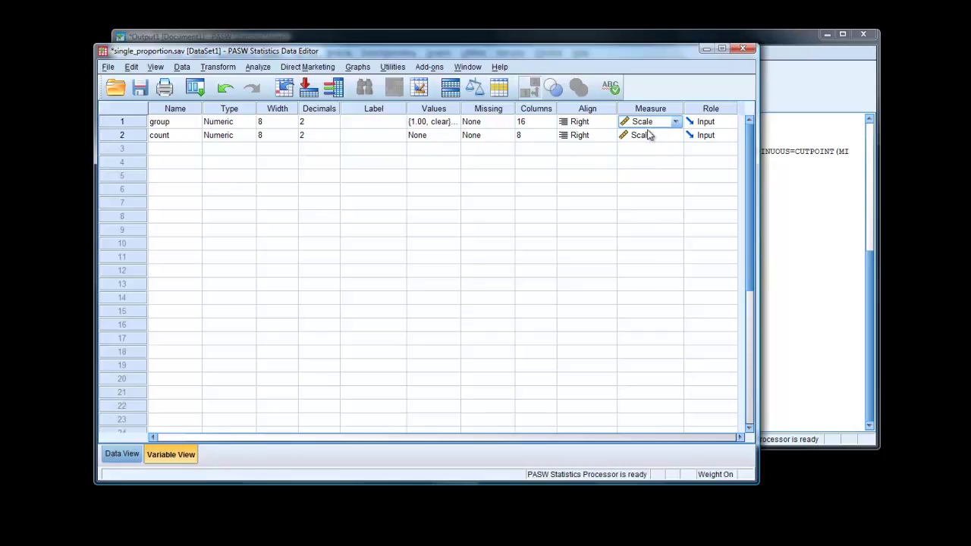
{"action": "left_click", "coordinate": [194, 92]}
{"action": "left_click", "coordinate": [194, 110]}
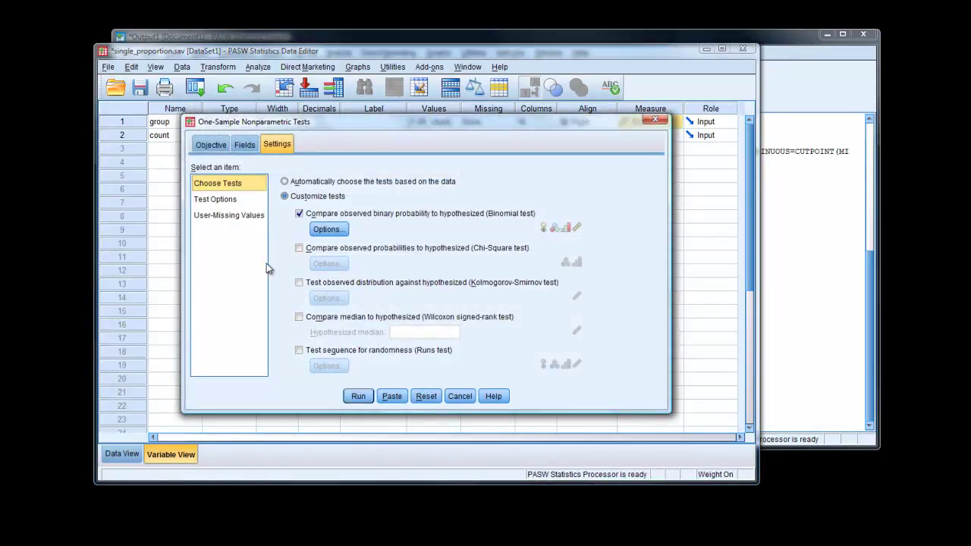
{"action": "left_click", "coordinate": [357, 396]}
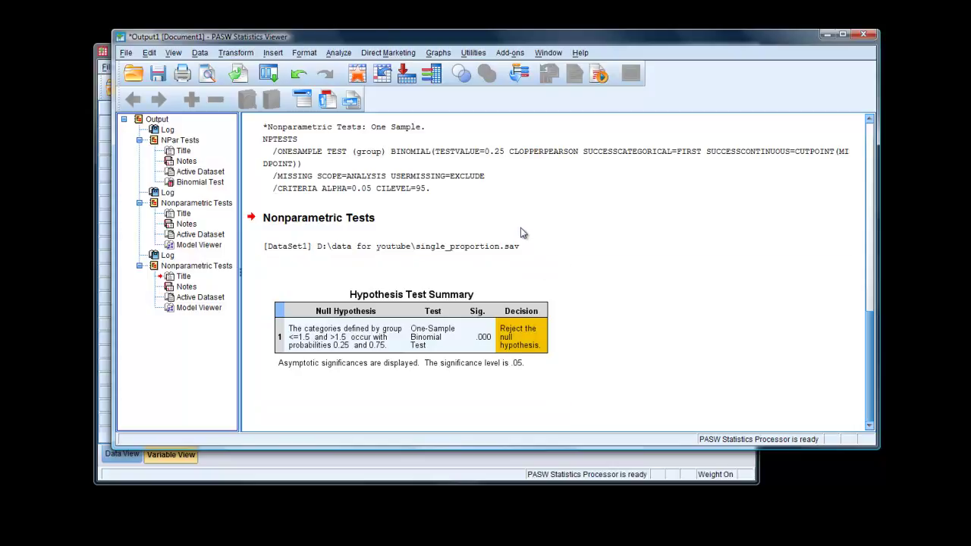
Scroll the output to the binomial run with Jeffreys and likelihood intervals (Sig. .231).
{"action": "scroll", "coordinate": [521, 228], "scroll_direction": "up", "scroll_amount": 3}
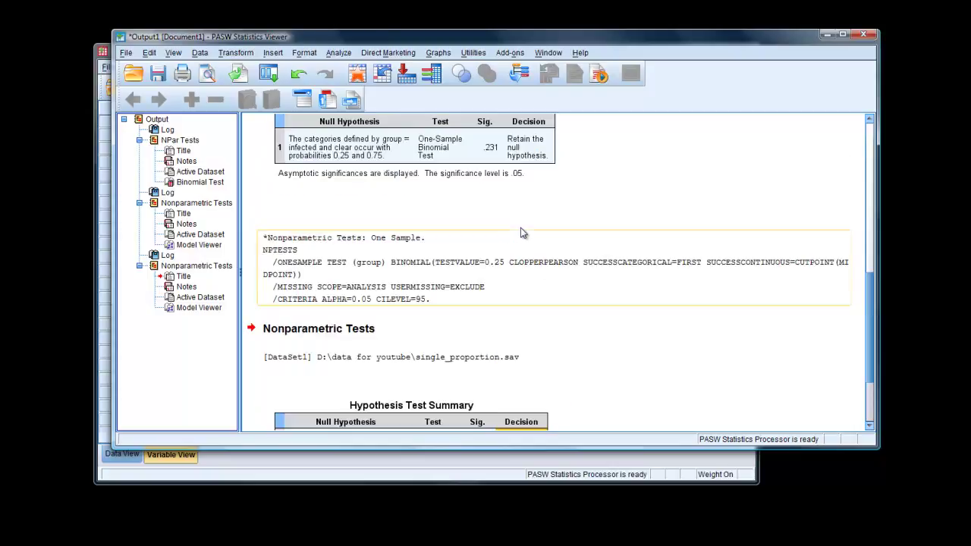
{"action": "scroll", "coordinate": [439, 213], "scroll_direction": "down", "scroll_amount": 5}
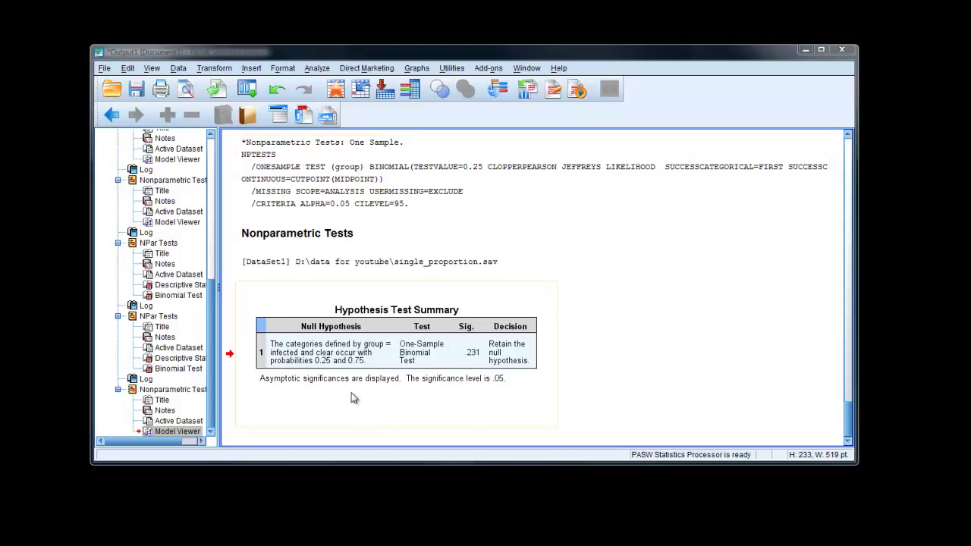
Open the test in Model Viewer and switch to the Confidence Interval Summary view (about .218–.265).
{"action": "double_click", "coordinate": [370, 361]}
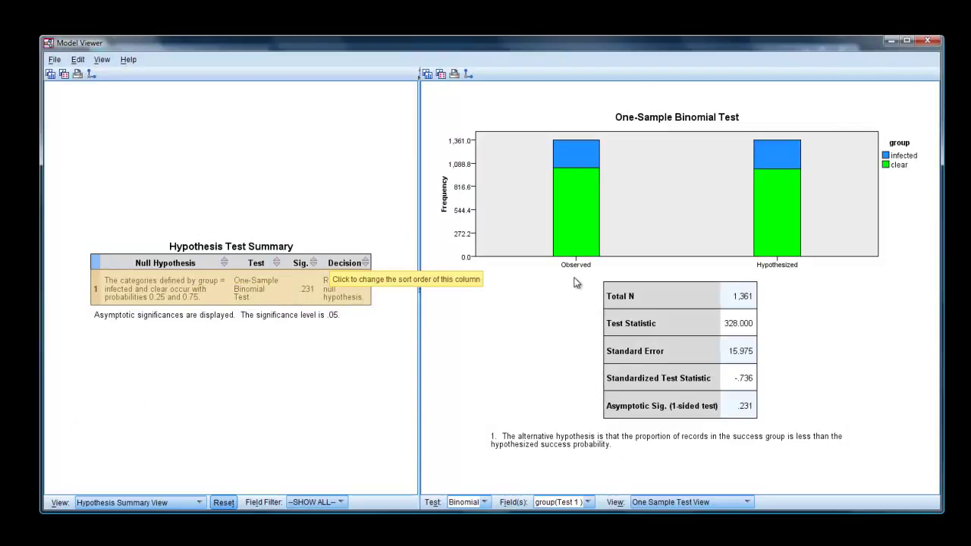
{"action": "mouse_move", "coordinate": [574, 226]}
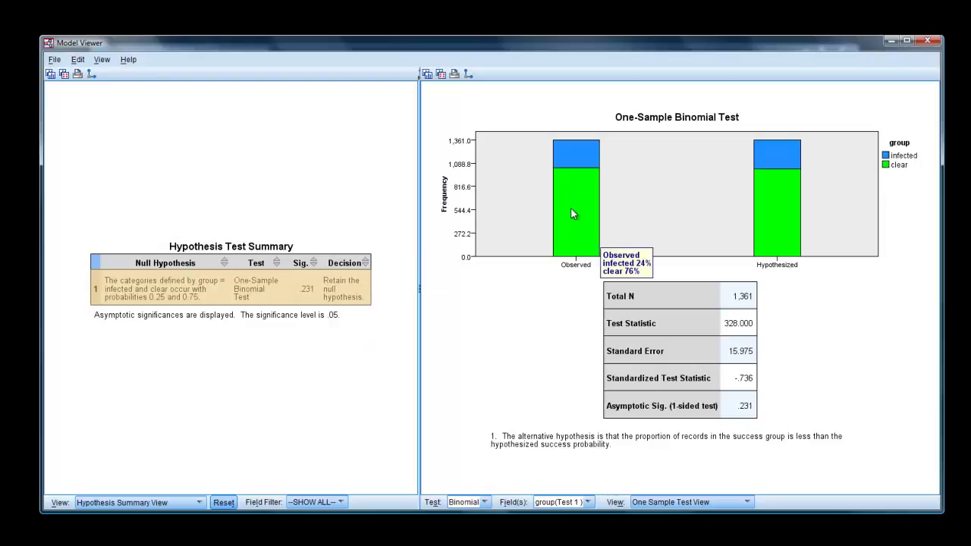
{"action": "mouse_move", "coordinate": [778, 241]}
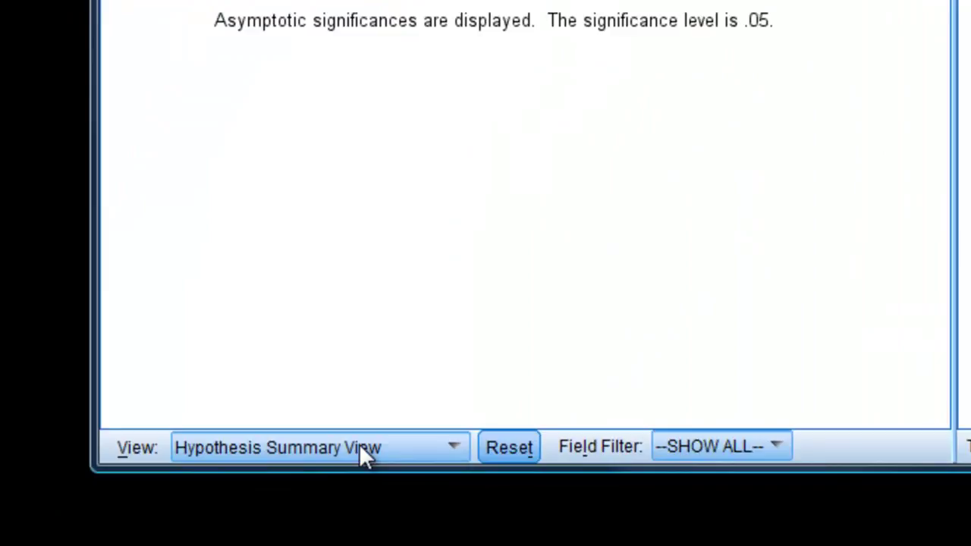
{"action": "left_click", "coordinate": [455, 448]}
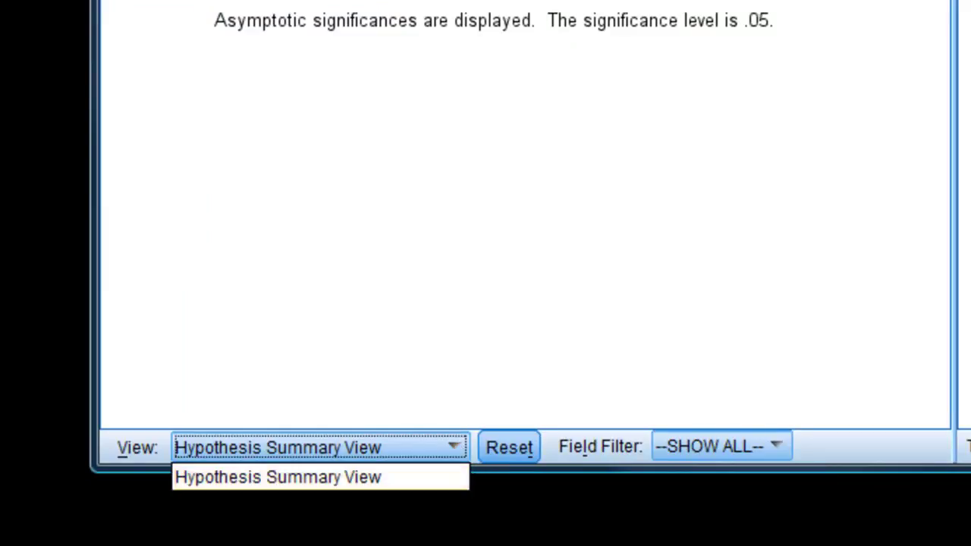
{"action": "key", "text": "Down"}
{"action": "key", "text": "Return"}
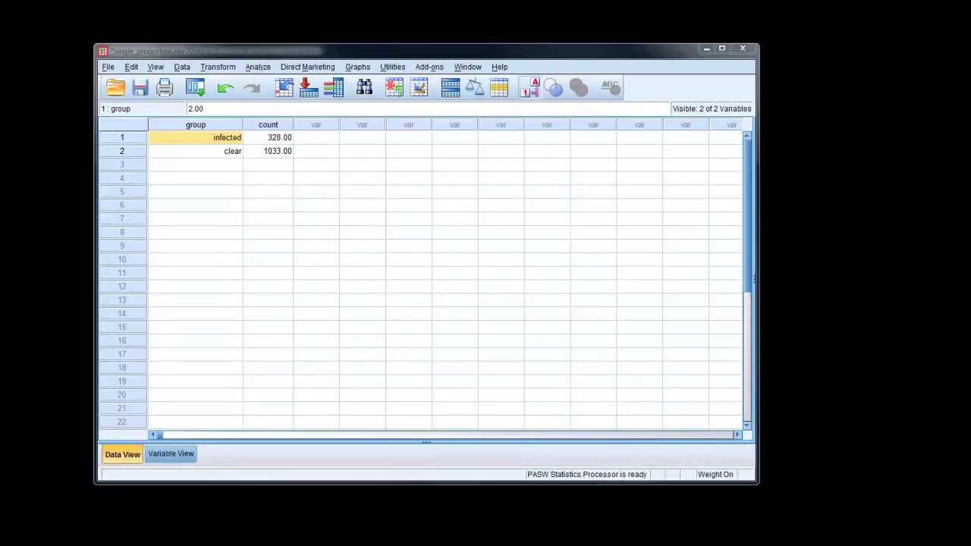
Run Explore on group with statistics, getting mean 1.2410 and 95% CI 1.2182–1.2637.
{"action": "left_click", "coordinate": [258, 67]}
{"action": "mouse_move", "coordinate": [264, 94]}
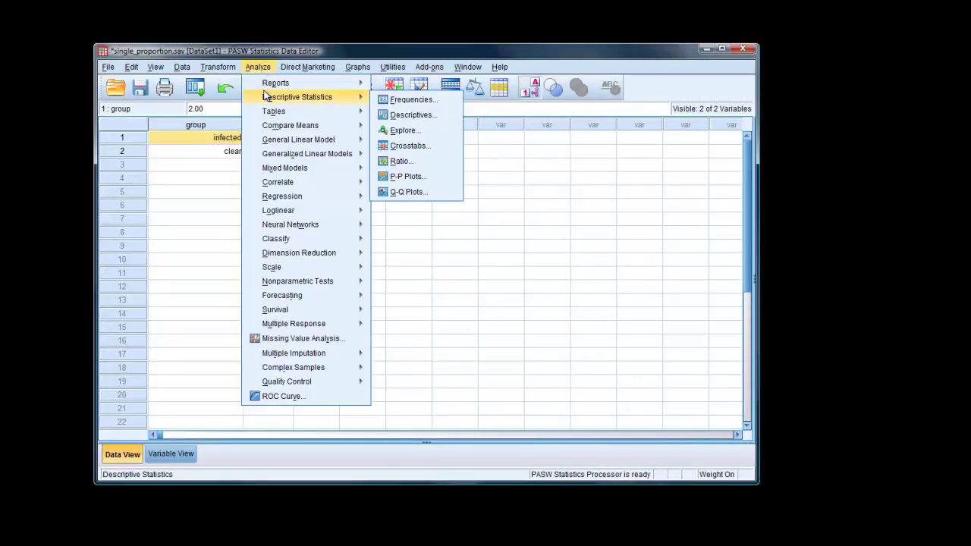
{"action": "left_click", "coordinate": [393, 130]}
{"action": "left_click", "coordinate": [314, 204]}
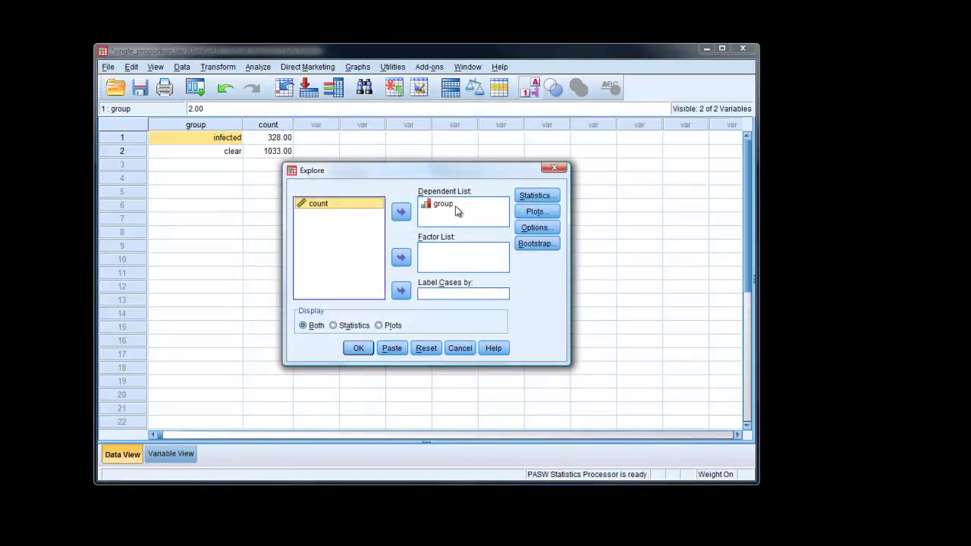
{"action": "left_click", "coordinate": [537, 196]}
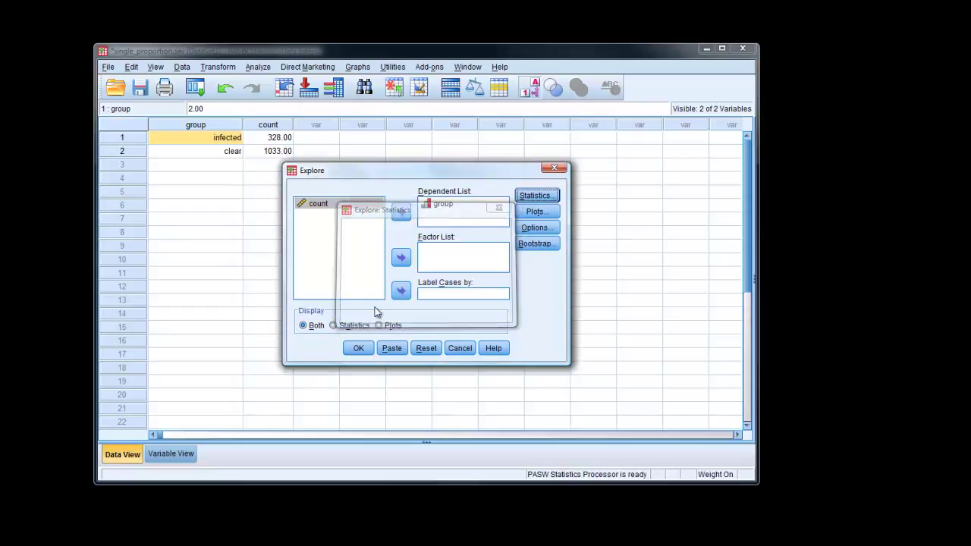
{"action": "left_click", "coordinate": [357, 348]}
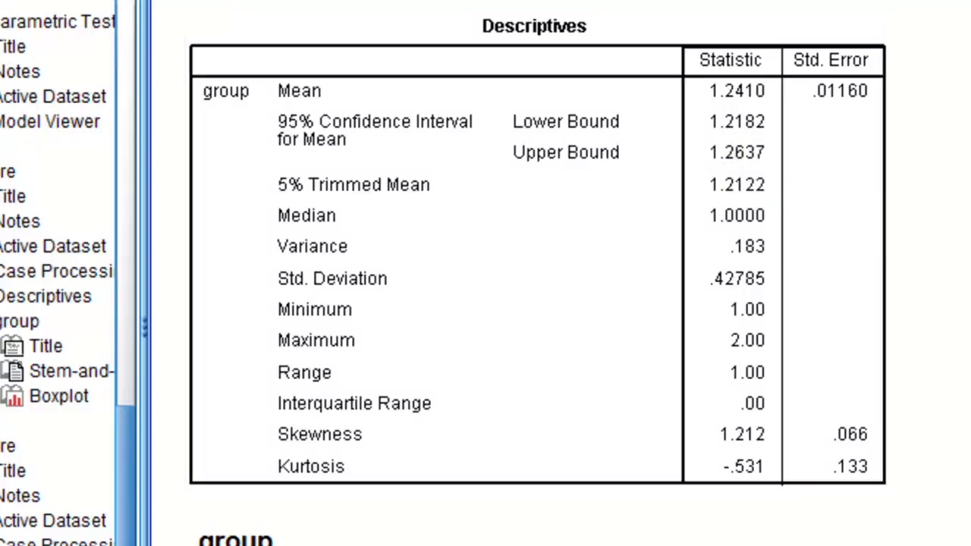
Scroll through the Explore plots and select the Confidence Interval Summary table.
{"action": "scroll", "coordinate": [530, 304], "scroll_direction": "down", "scroll_amount": 6}
{"action": "scroll", "coordinate": [531, 303], "scroll_direction": "up", "scroll_amount": 8}
{"action": "scroll", "coordinate": [531, 303], "scroll_direction": "down", "scroll_amount": 15}
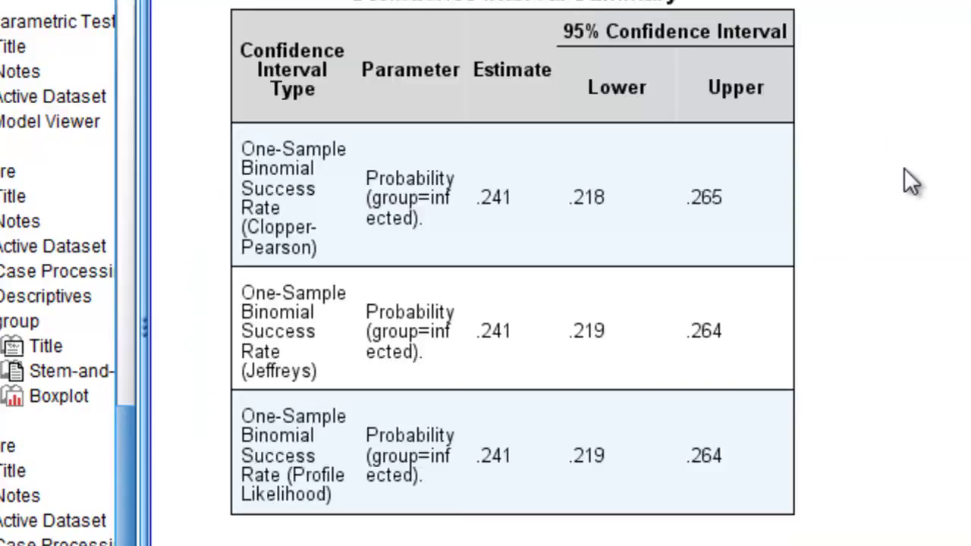
{"action": "left_click", "coordinate": [573, 235]}
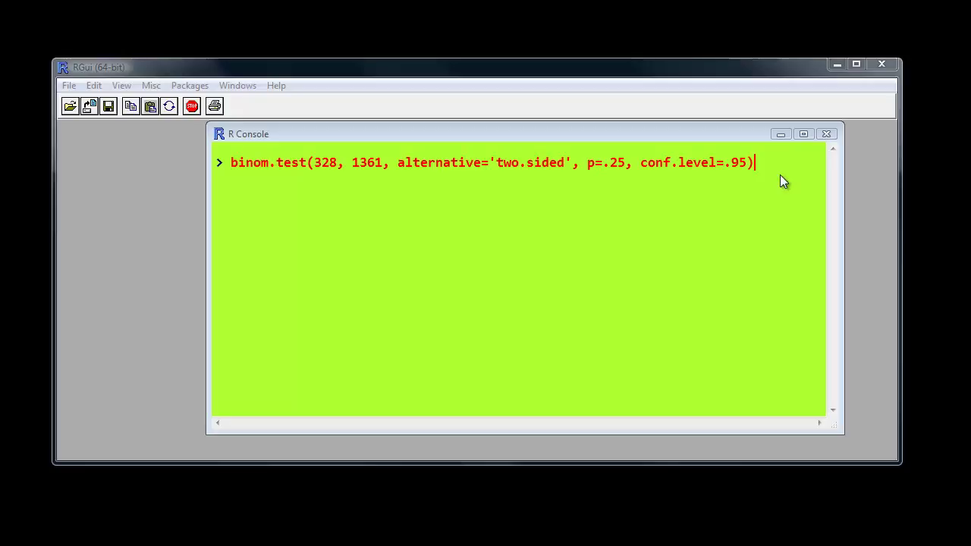
Run binom.test(328, 1361, alternative='two.sided', p=.25, conf.level=.95) in R.
{"action": "key", "text": "Return"}
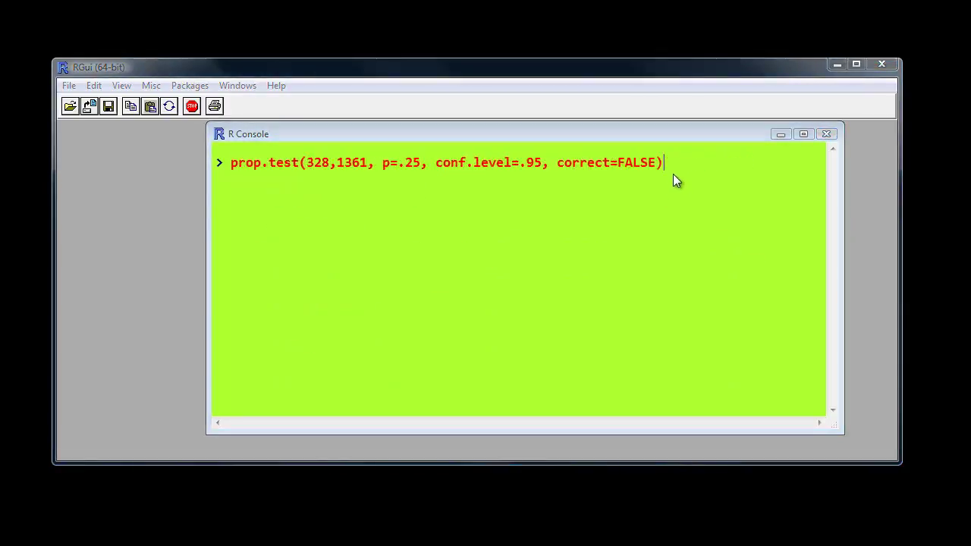
Run prop.test(328, 1361, p=.25, conf.level=.95, correct=FALSE) in the R console.
{"action": "left_click", "coordinate": [670, 164]}
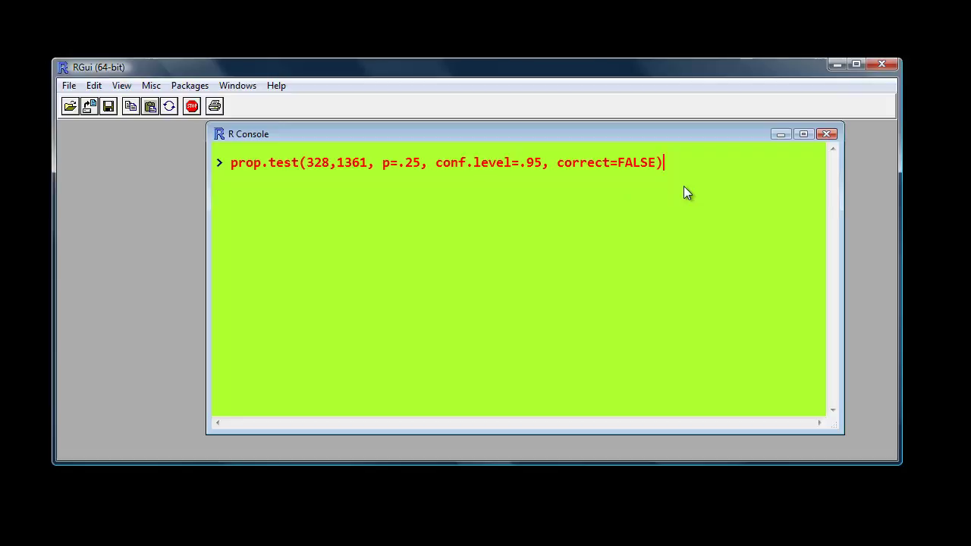
{"action": "key", "text": "Return"}
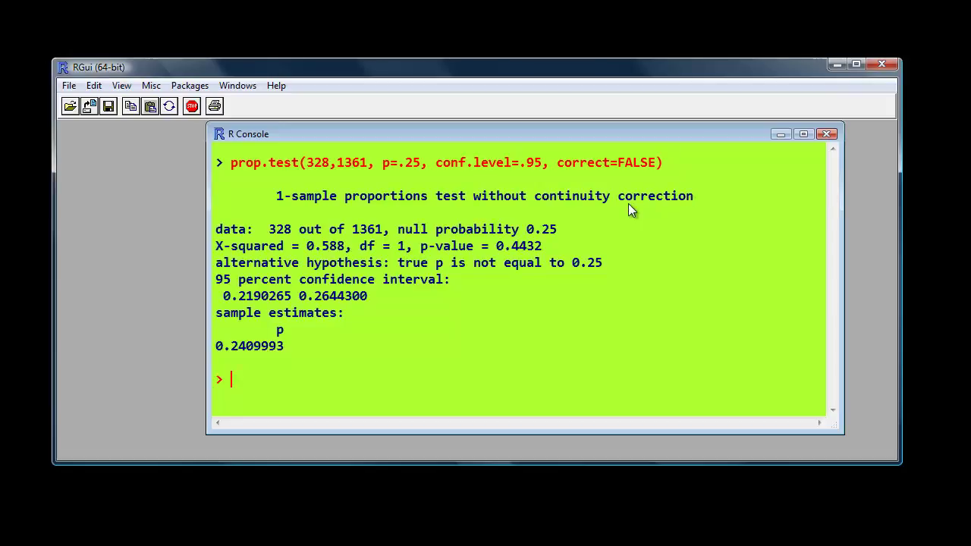